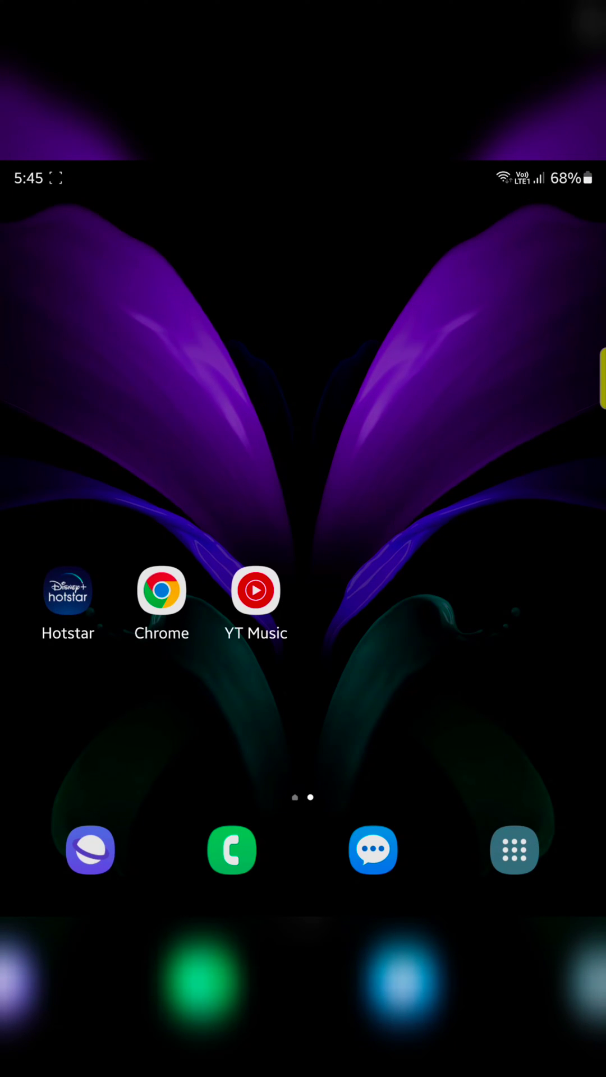
- Launch the Settings app from the app drawer
drag(469, 678, 513, 338)
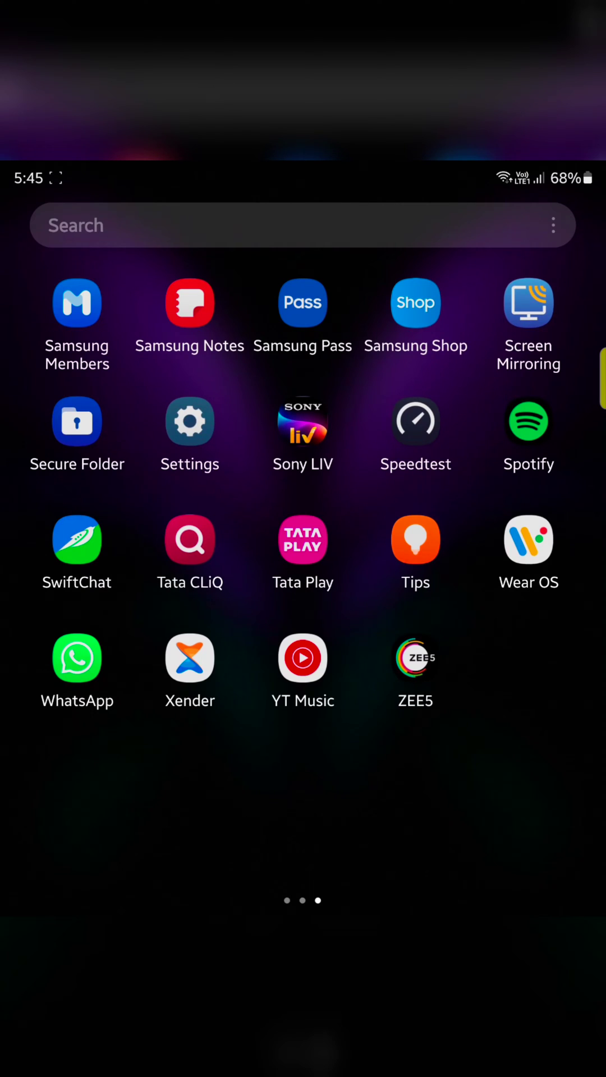
click(189, 424)
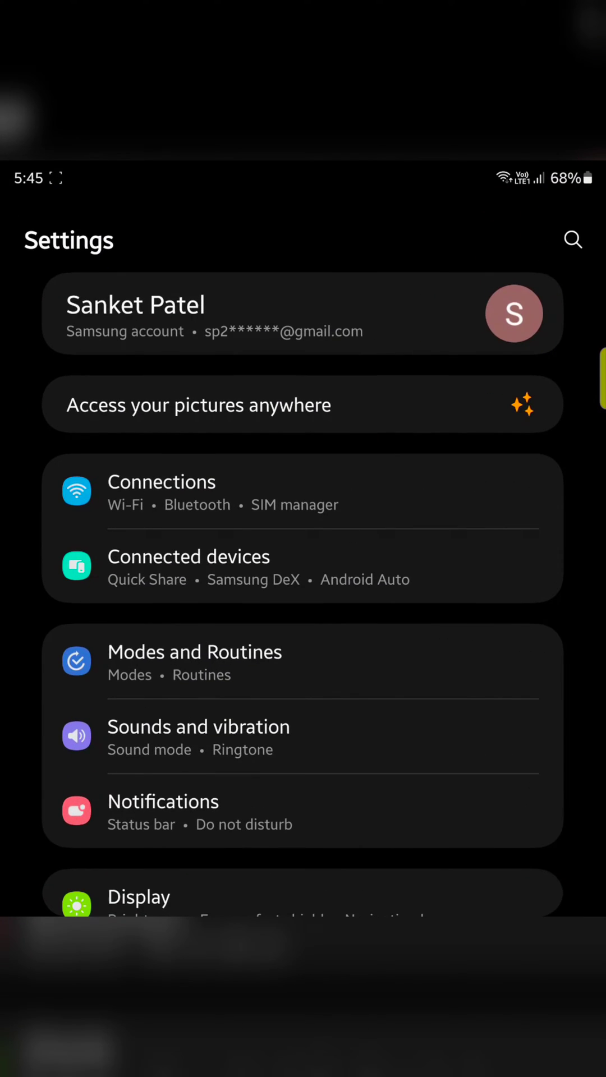
drag(488, 799, 488, 379)
drag(473, 725, 473, 604)
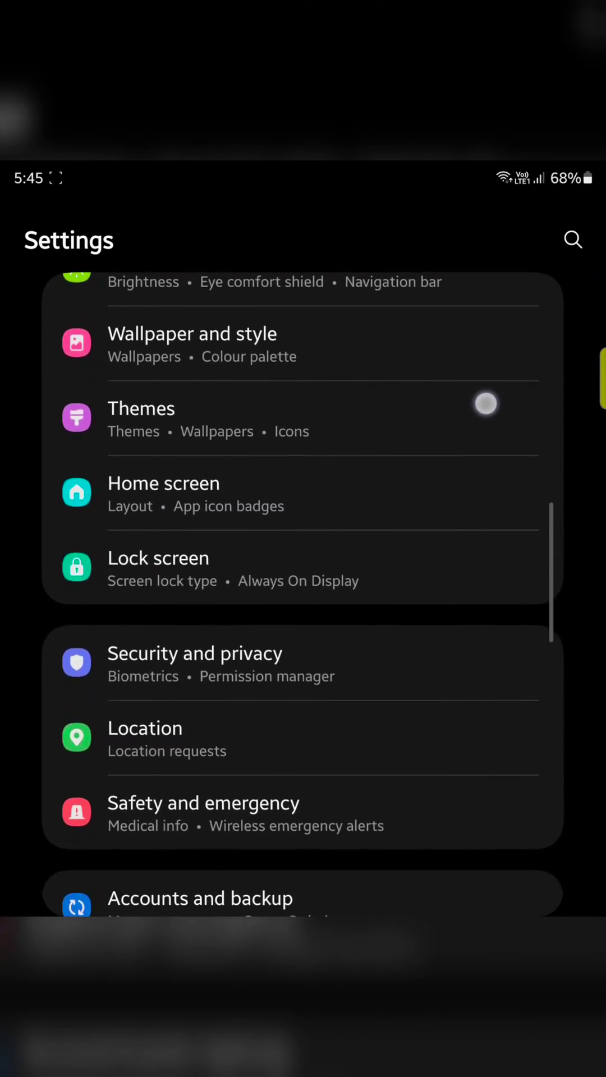
drag(488, 800, 493, 438)
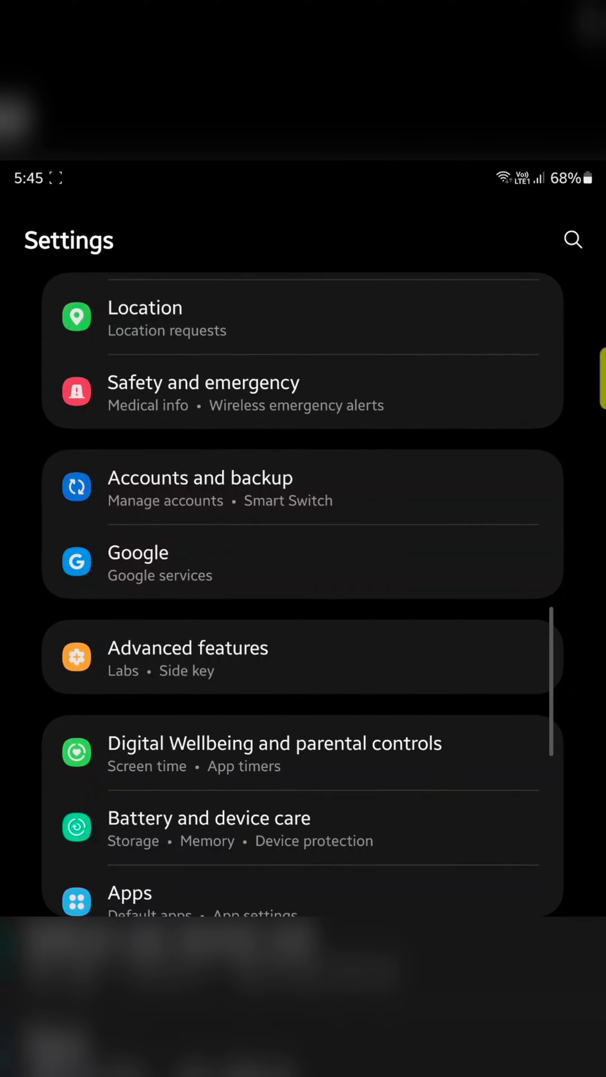
- Go to Advanced features and then the Side key page
click(456, 660)
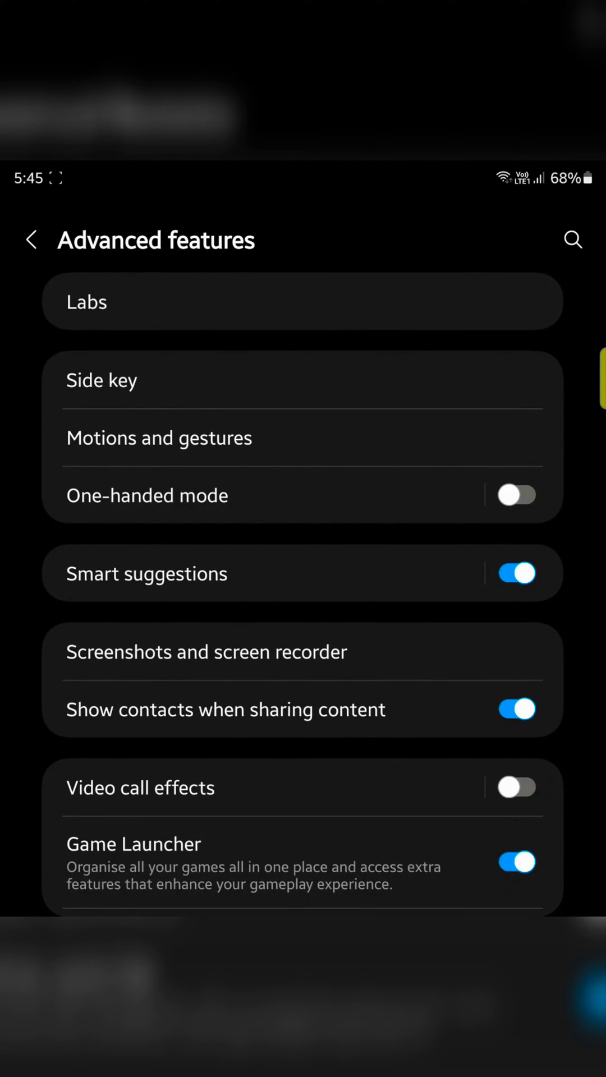
click(296, 380)
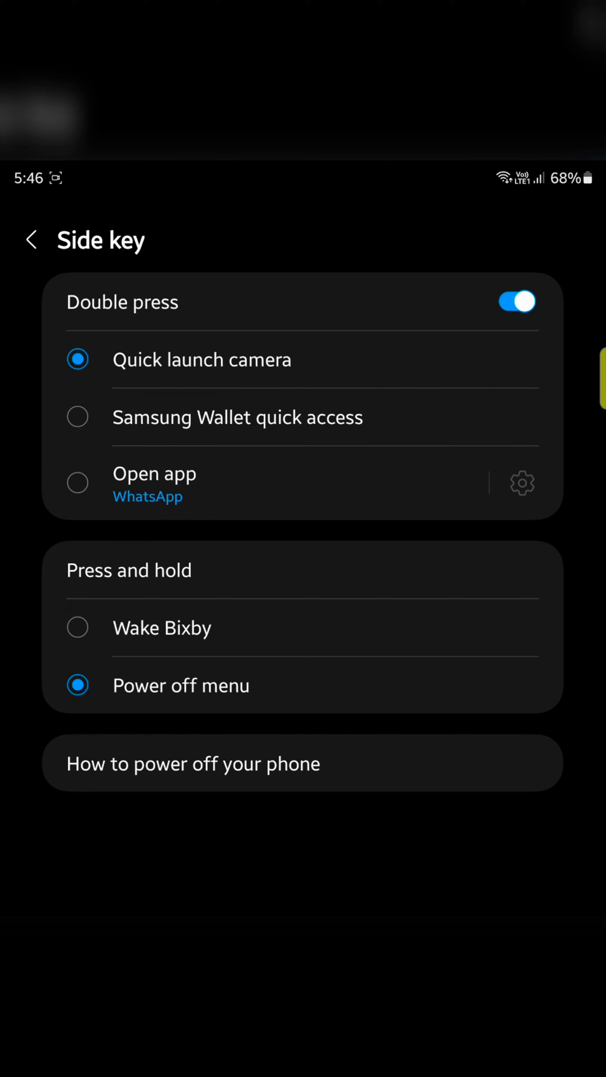
- Set double press to Open app and pick Chrome as the app
click(154, 482)
click(522, 483)
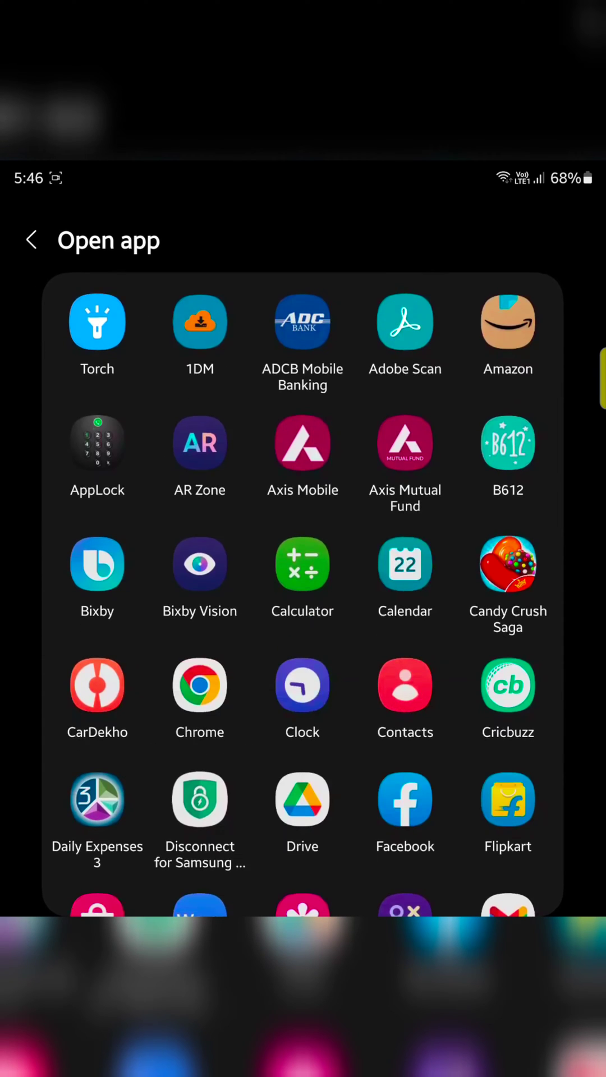
scroll(455, 619, down, 2)
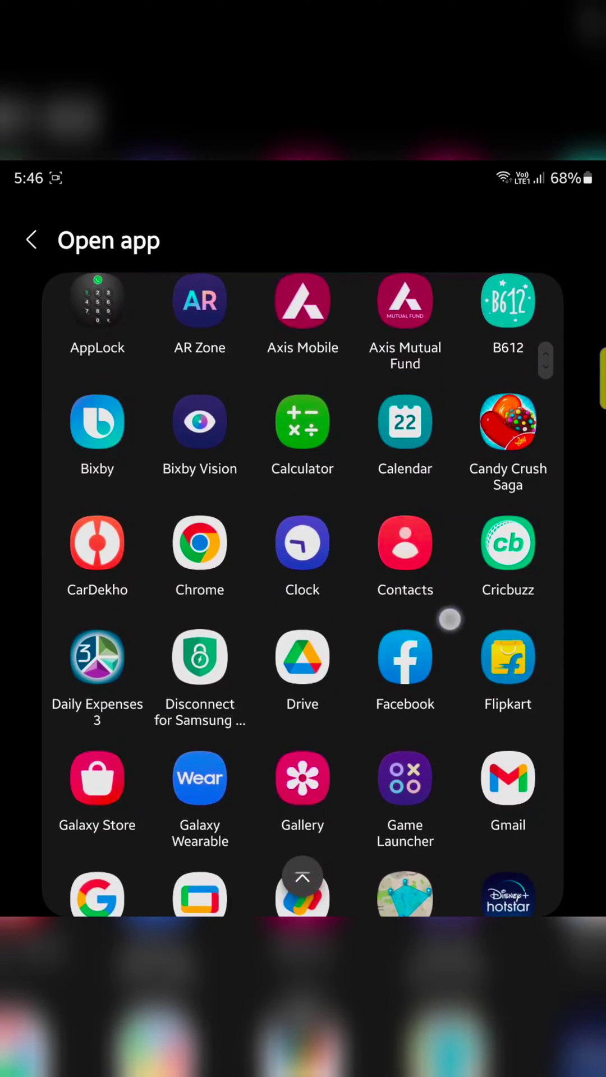
scroll(438, 609, up, 1)
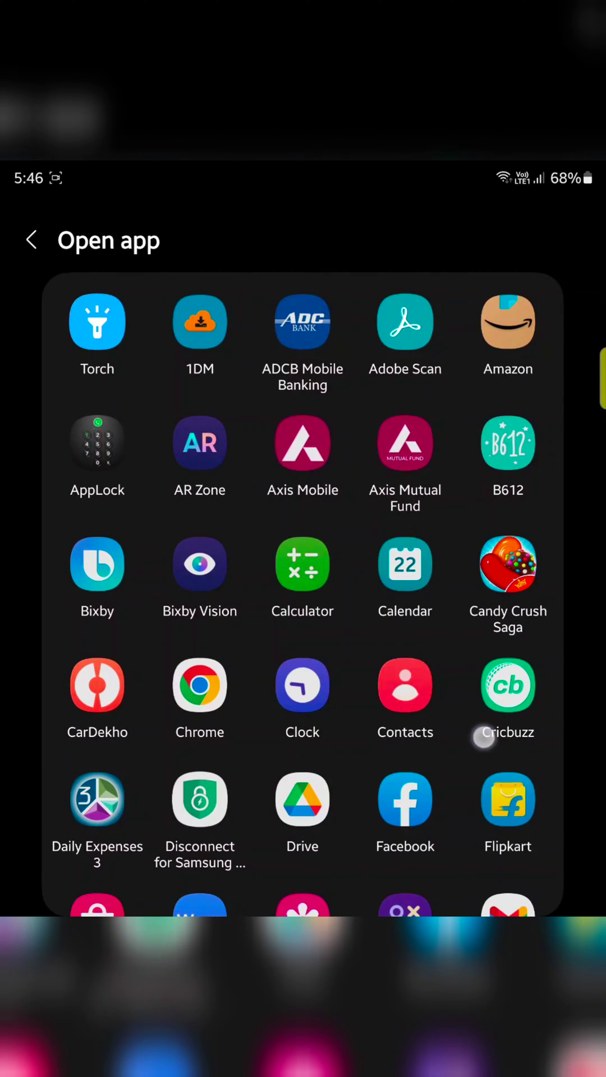
scroll(303, 589, down, 2)
click(199, 528)
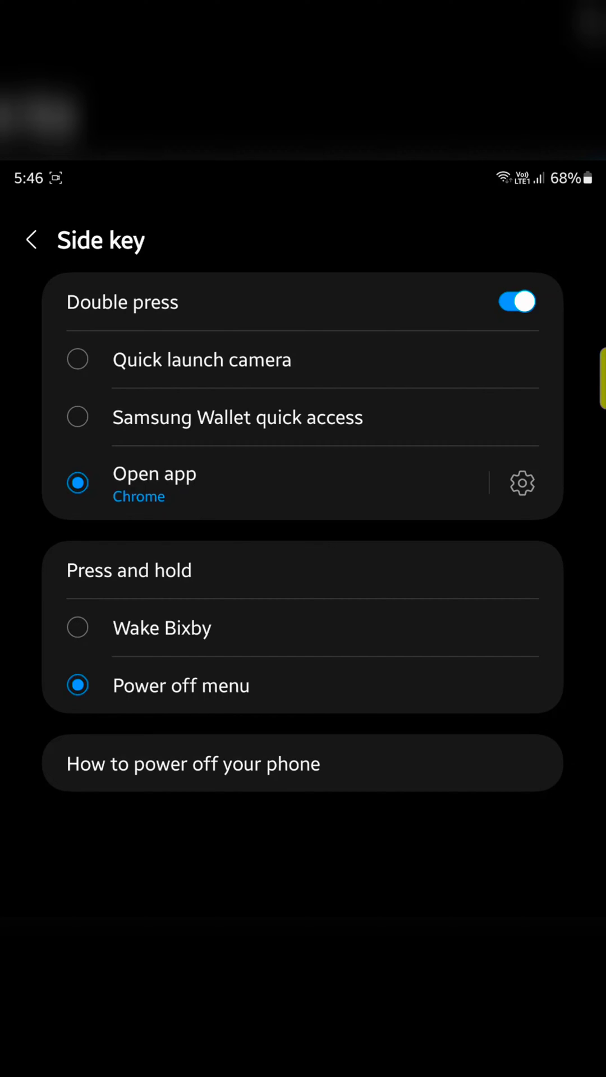
key(XF86PowerOff)
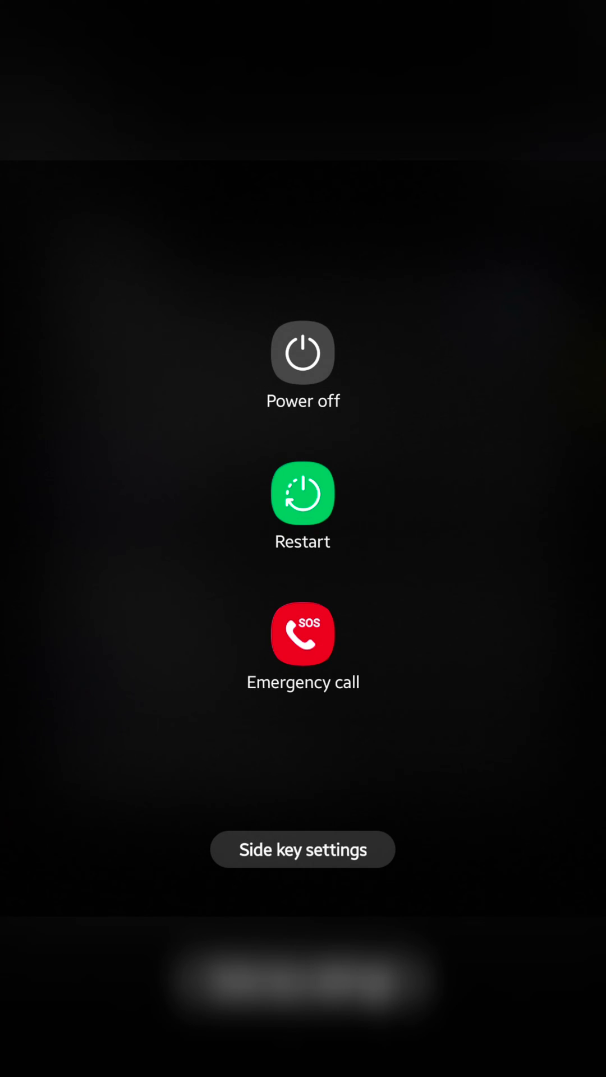
key(Escape)
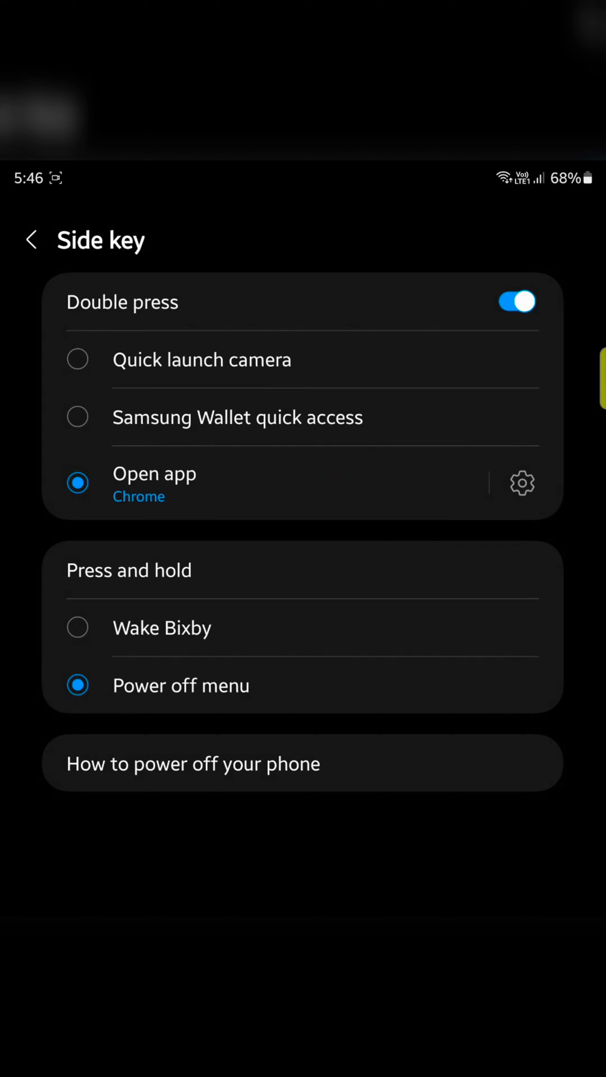
key(XF86PowerOff)
key(XF86PowerOff)
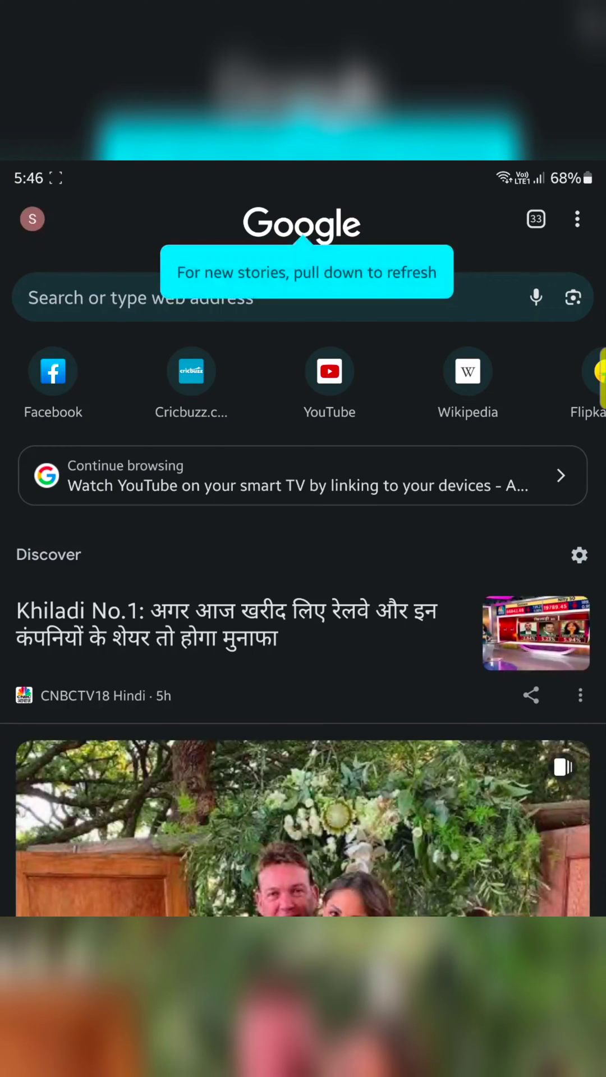
key(super)
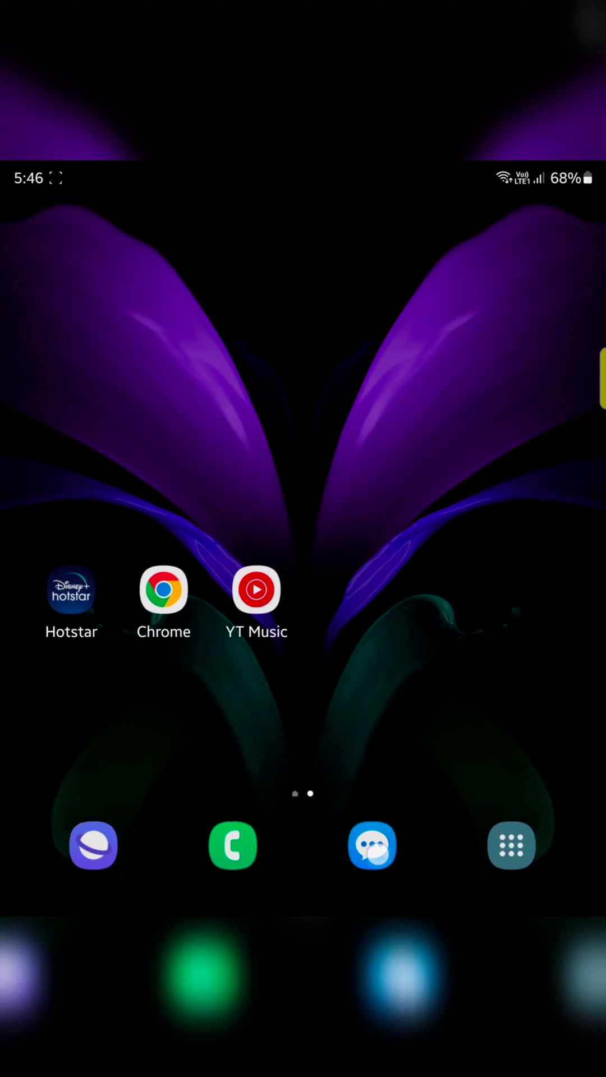
key(alt+Tab)
drag(127, 505, 421, 505)
click(304, 505)
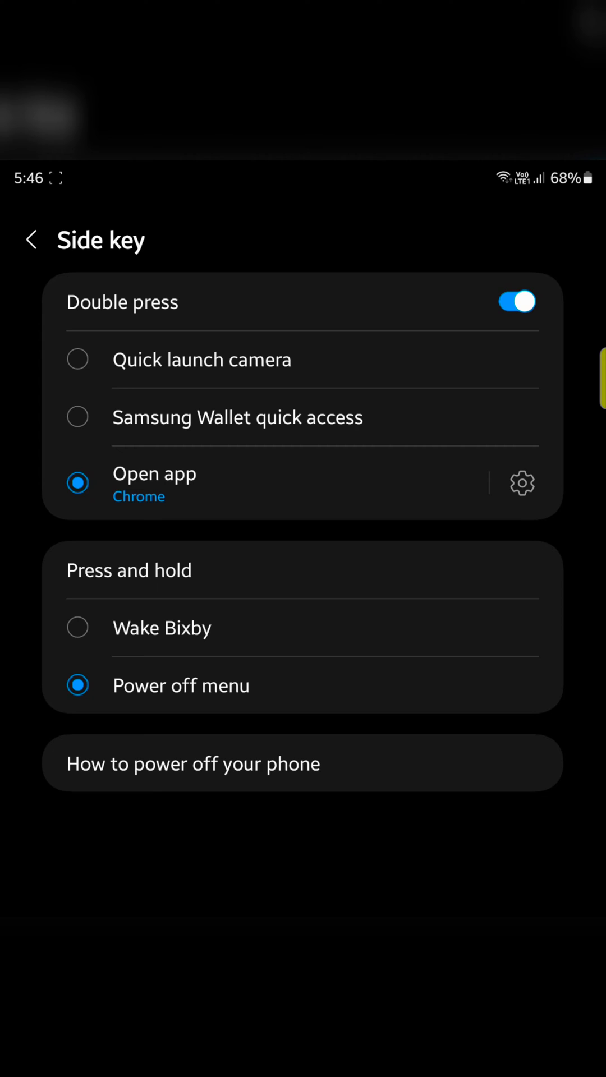
- Switch press and hold to Wake Bixby, back to Power off menu, and dismiss the test menu
click(174, 639)
click(181, 685)
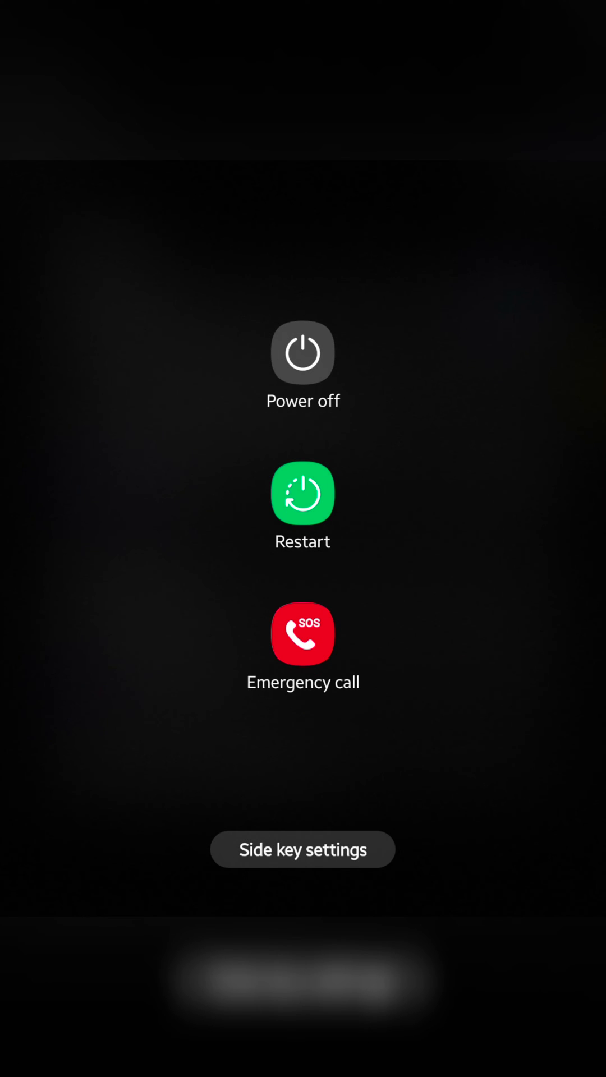
key(Escape)
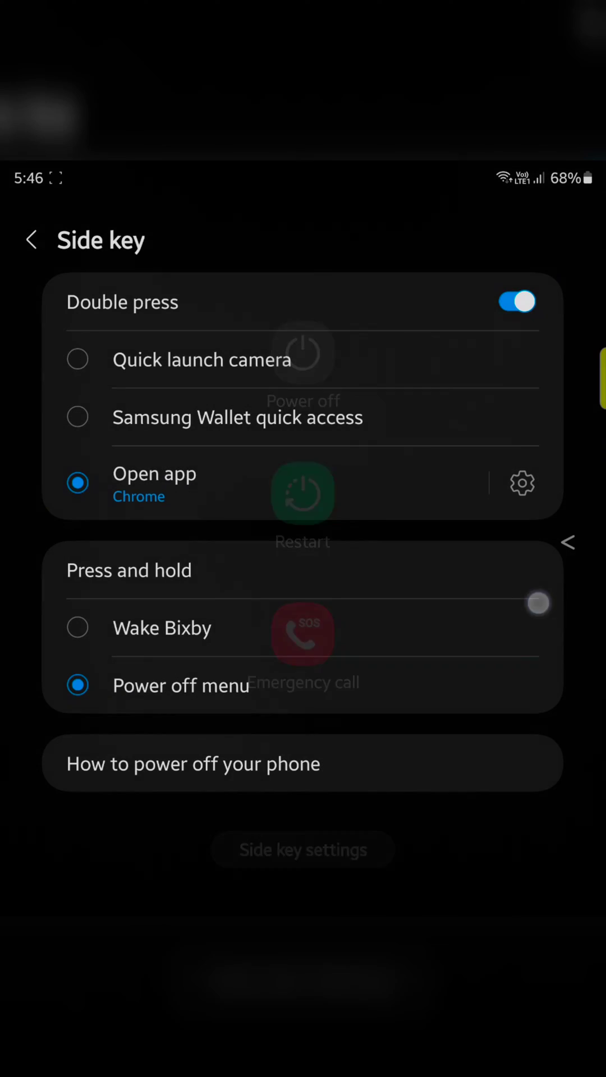